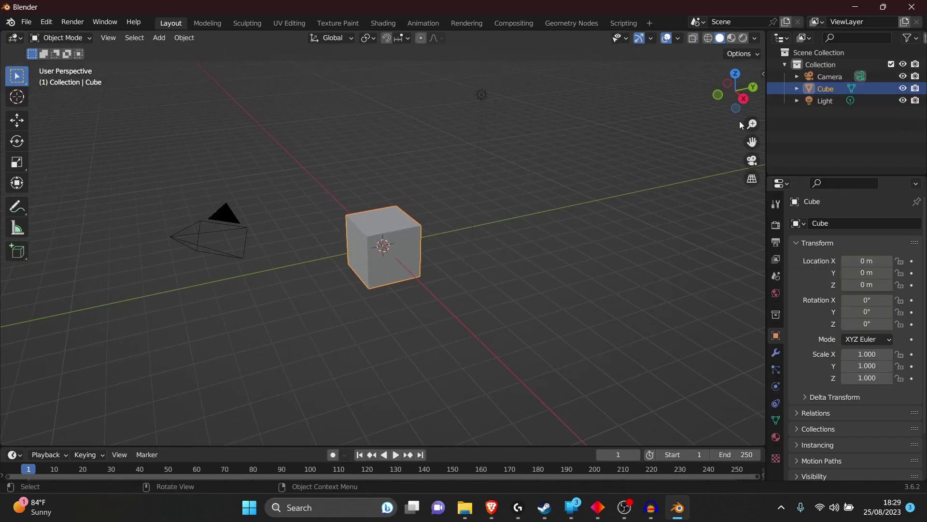
# - Widen the Outliner and Properties area, then delete the default camera, cube and light from the scene
pyautogui.moveTo(766, 114); pyautogui.dragTo(614, 109)
pyautogui.click(387, 135)
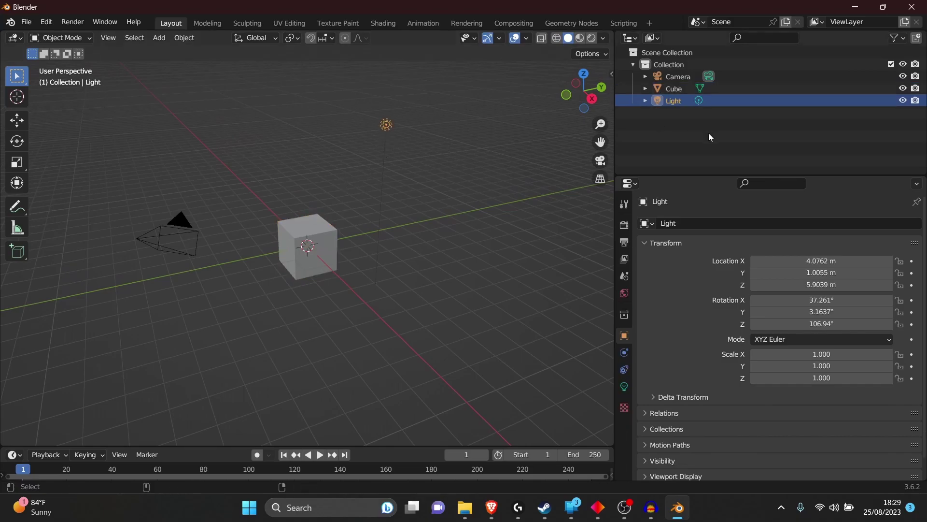
pyautogui.keyDown('shift'); pyautogui.click(667, 78); pyautogui.keyUp('shift')
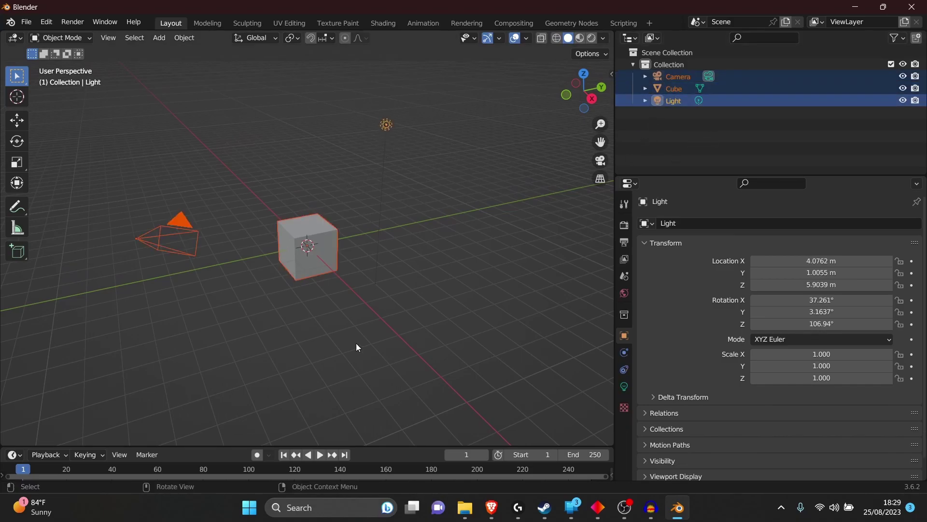
pyautogui.press('Delete')
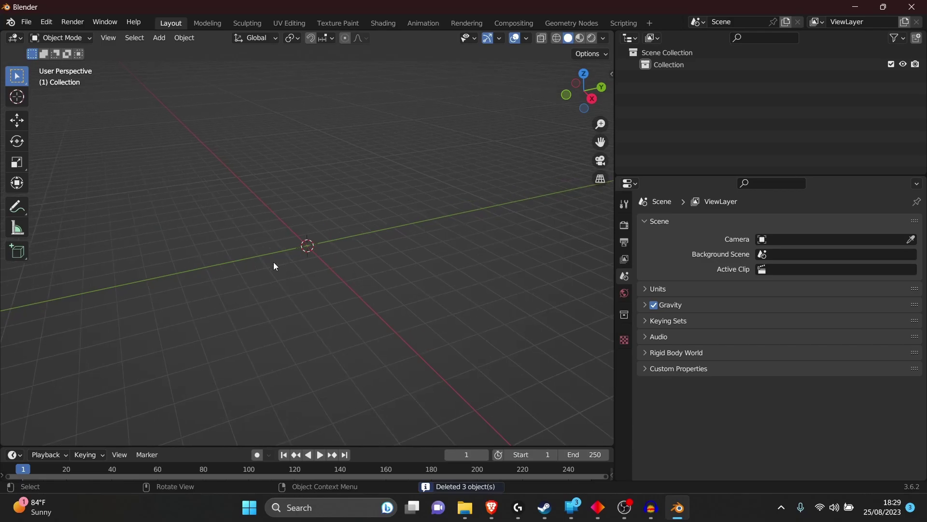
# - Import SK_Boots.fbx as FBX from the modular soldier pack's LowBodyPart meshes folder
pyautogui.click(26, 22)
pyautogui.moveTo(67, 184)
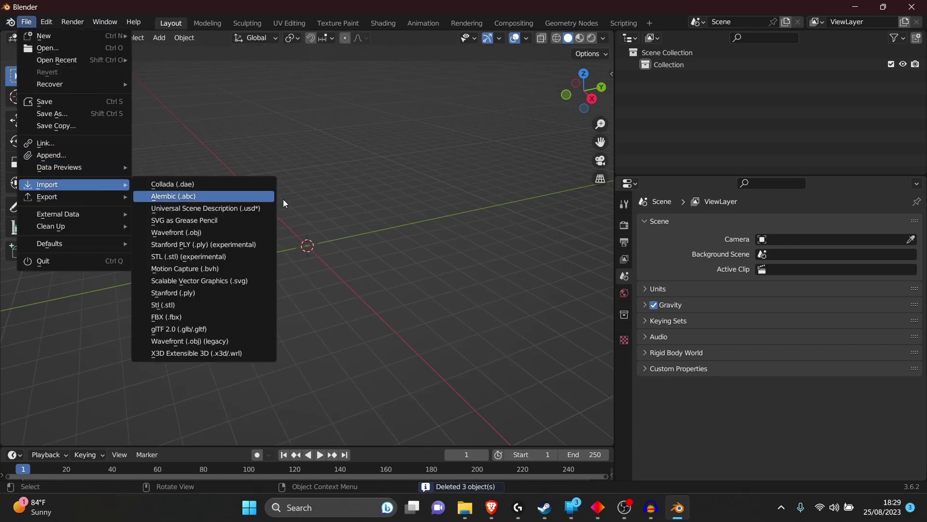
pyautogui.click(203, 314)
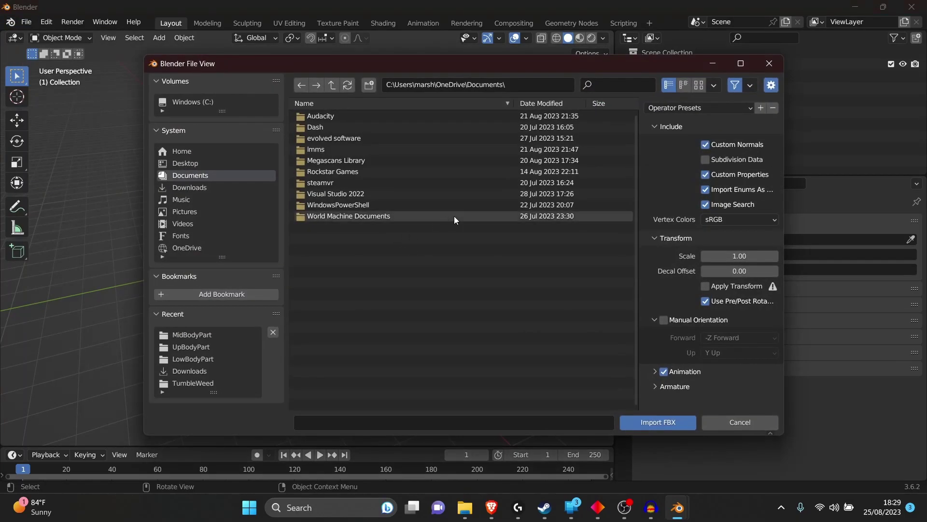
pyautogui.click(209, 346)
pyautogui.click(207, 334)
pyautogui.scroll(-3, 419, 147)
pyautogui.scroll(3, 418, 147)
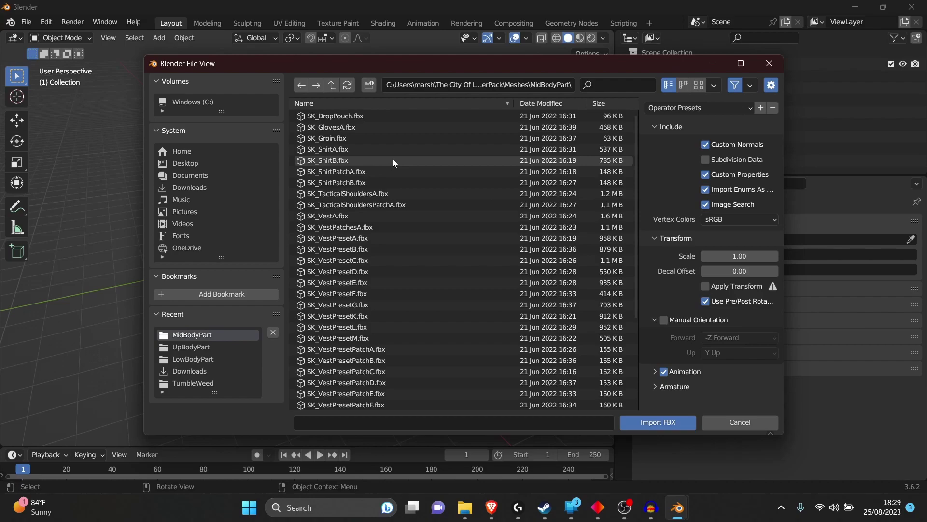
pyautogui.click(332, 85)
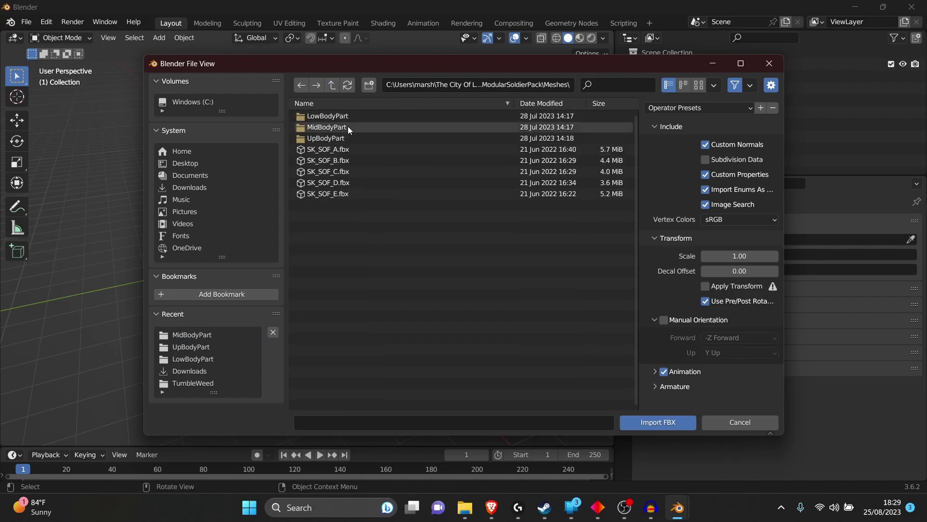
pyautogui.click(350, 115)
pyautogui.doubleClick(361, 120)
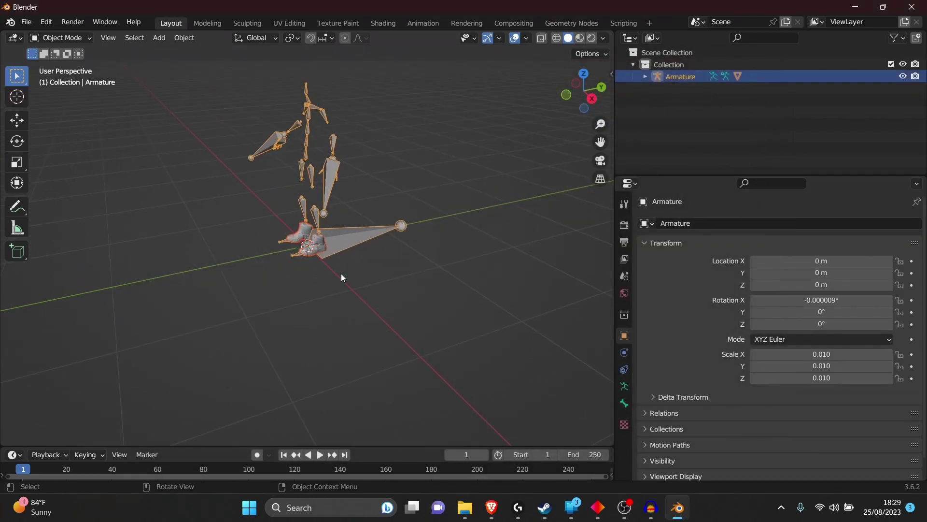
pyautogui.moveTo(584, 91); pyautogui.dragTo(267, 204)
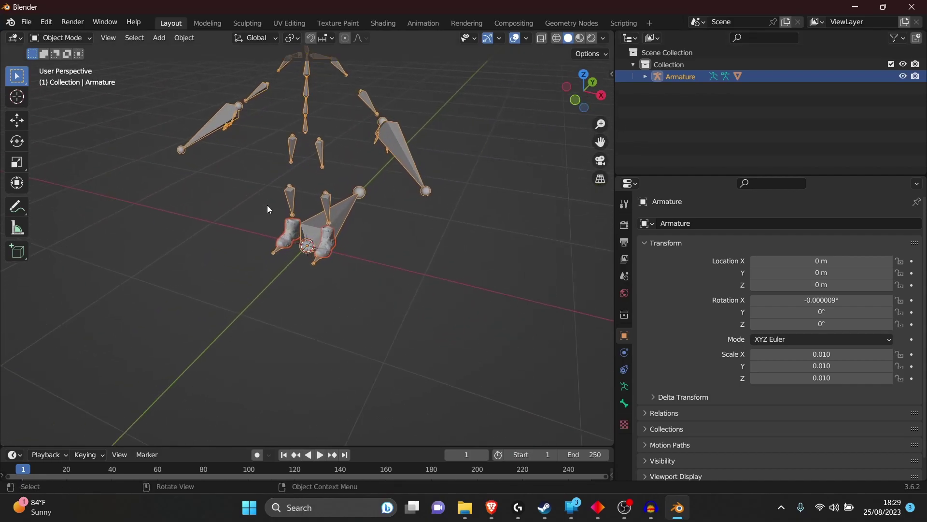
pyautogui.moveTo(588, 86); pyautogui.dragTo(324, 236)
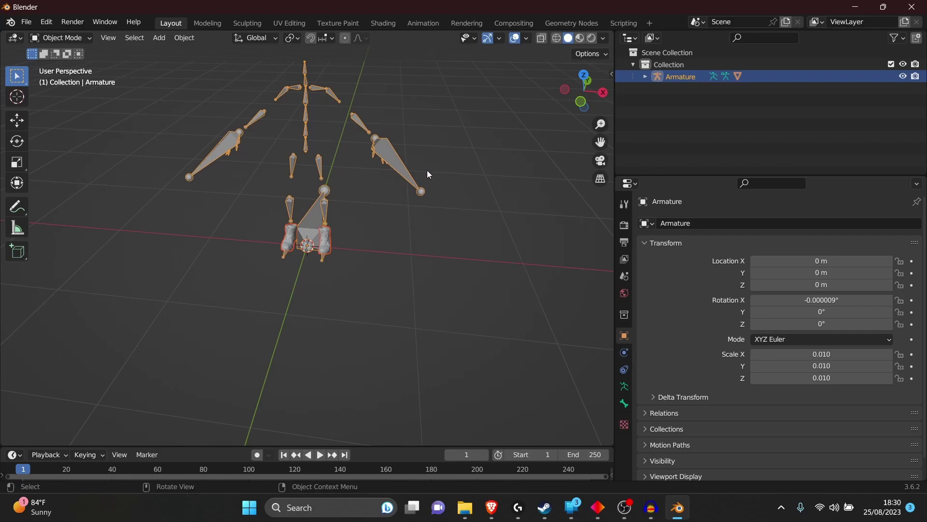
# - Import SK_PantsA.fbx as FBX from the LowBodyPart folder
pyautogui.click(26, 23)
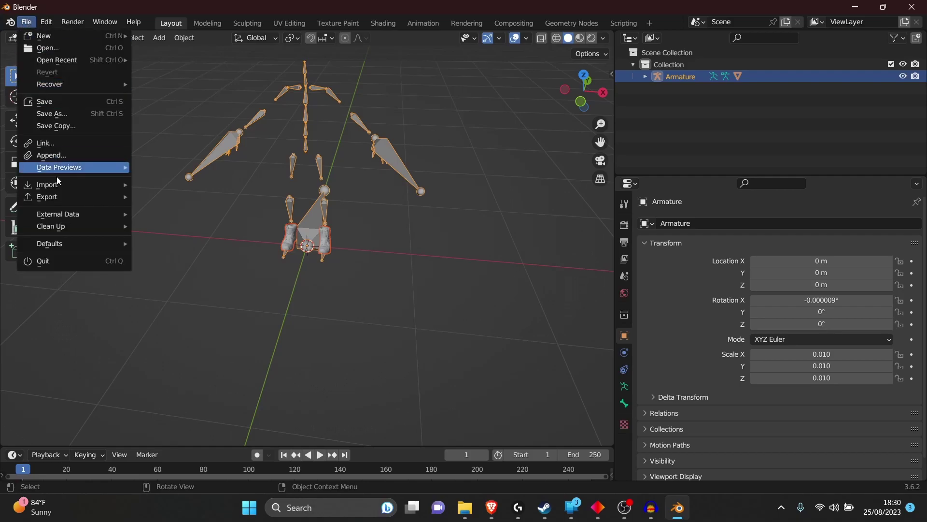
pyautogui.moveTo(61, 186)
pyautogui.click(198, 316)
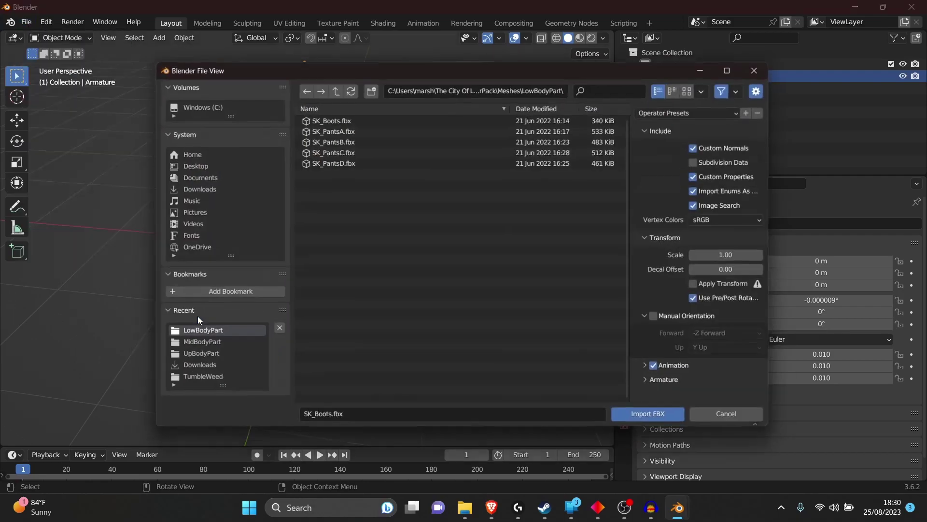
pyautogui.doubleClick(358, 127)
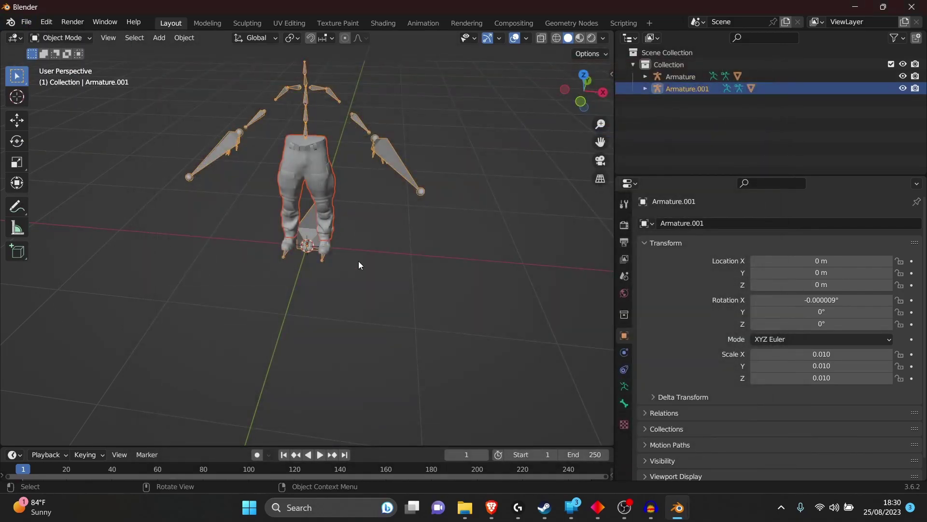
# - Import SK_ShirtA.fbx as FBX from the MidBodyPart folder
pyautogui.click(26, 22)
pyautogui.moveTo(38, 185)
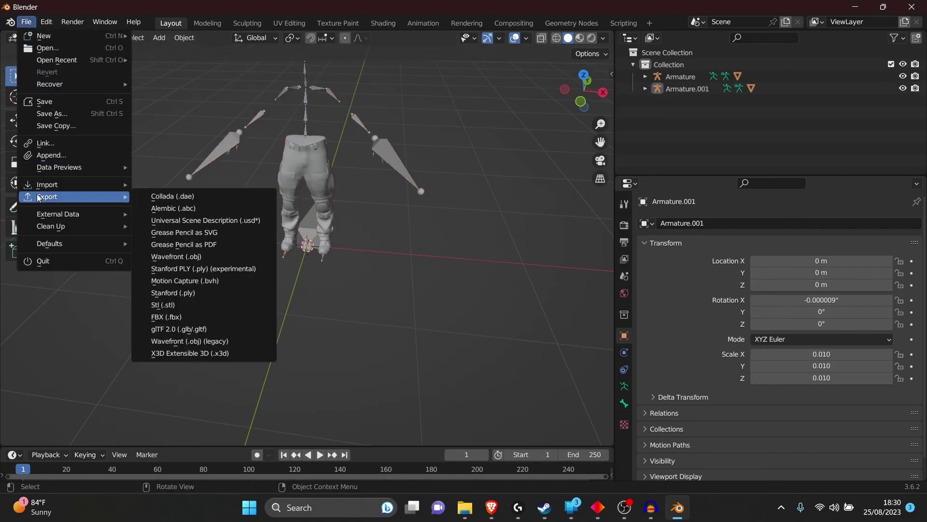
pyautogui.click(180, 315)
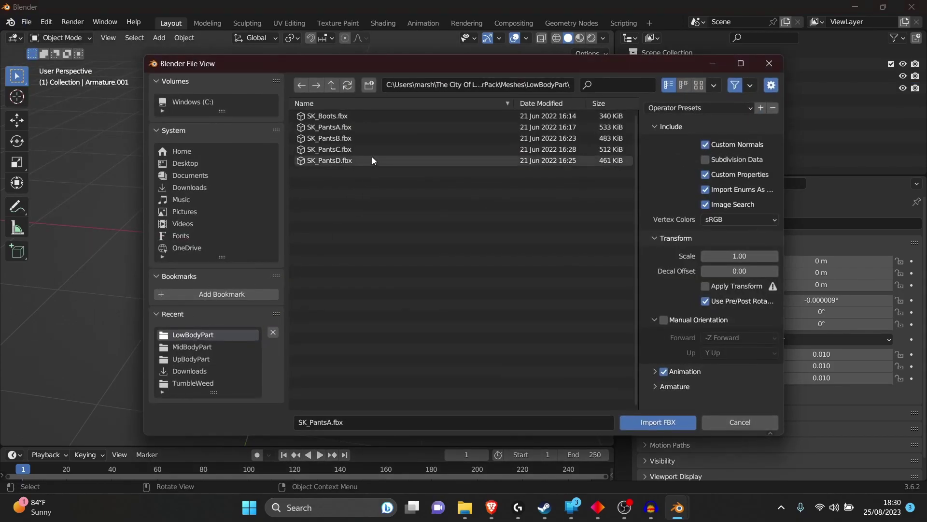
pyautogui.click(330, 85)
pyautogui.click(338, 137)
pyautogui.click(332, 85)
pyautogui.click(342, 126)
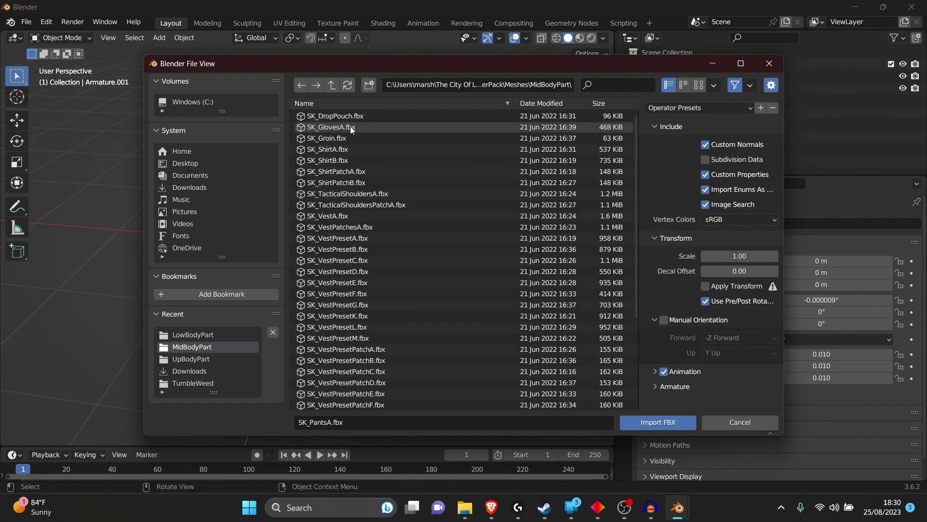
pyautogui.doubleClick(357, 149)
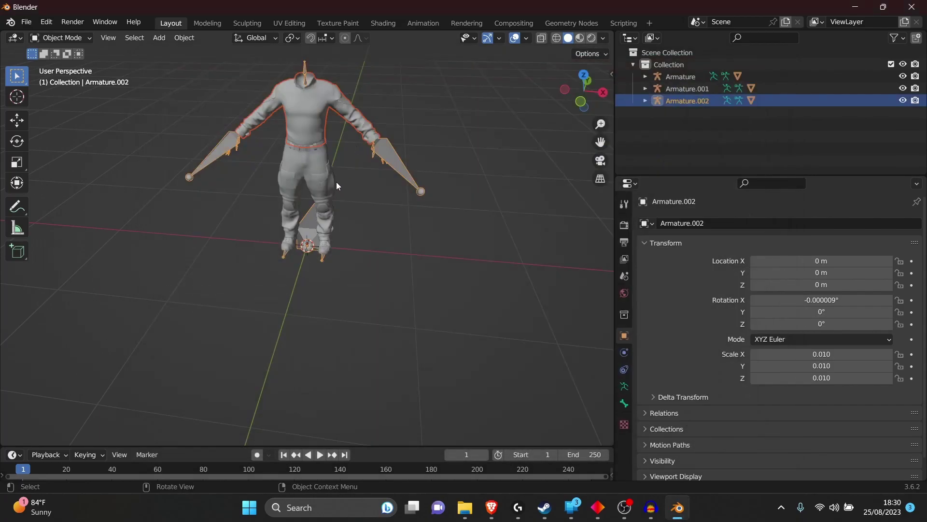
# - Import the balaclava head FBX from the UpBodyPart folder
pyautogui.click(26, 21)
pyautogui.moveTo(62, 186)
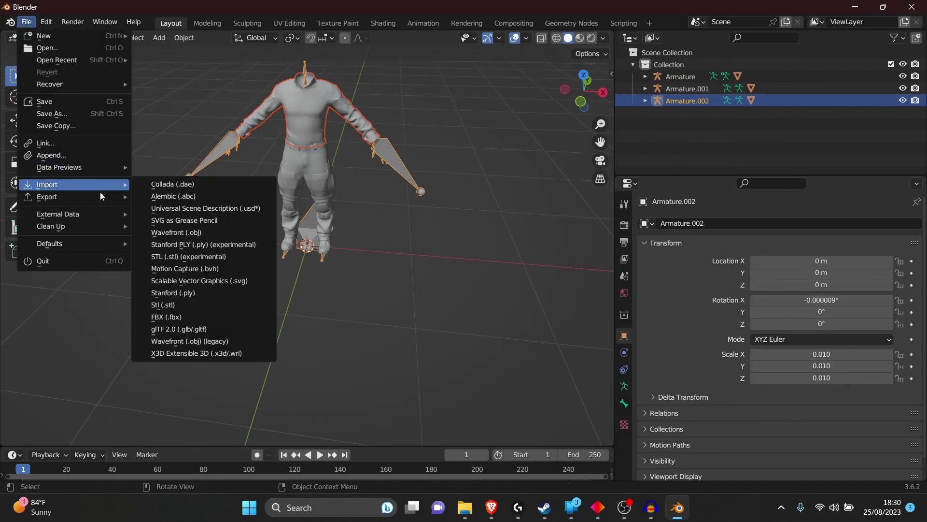
pyautogui.click(199, 316)
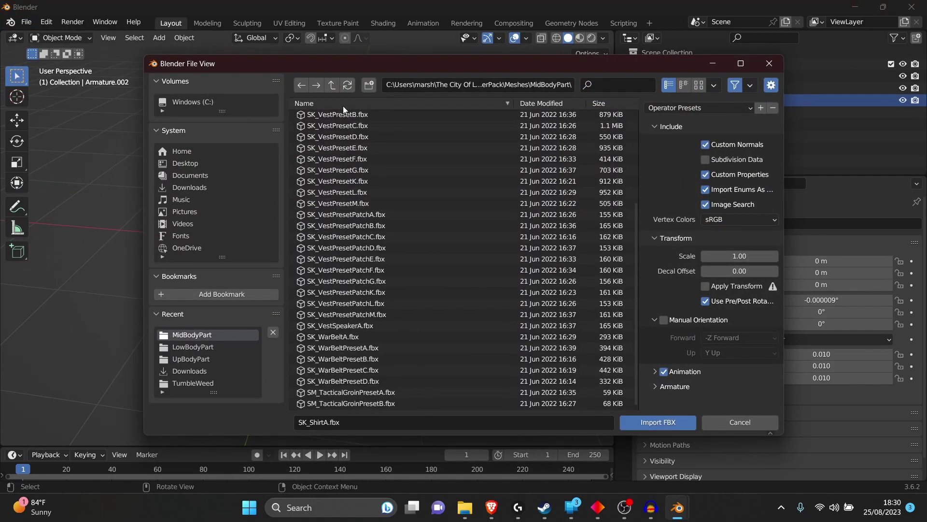
pyautogui.click(333, 85)
pyautogui.doubleClick(342, 138)
pyautogui.click(658, 422)
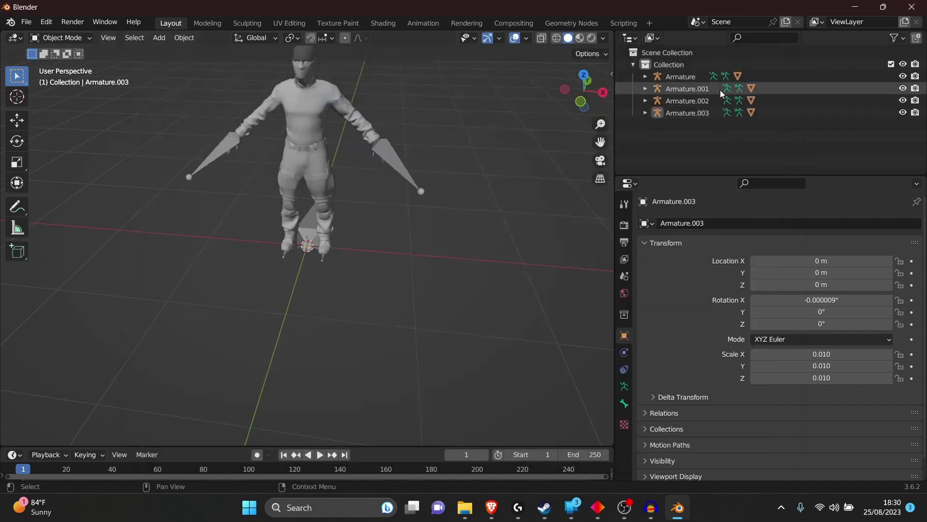
# - Delete the armatures of the boots and the pants, keeping their meshes
pyautogui.click(646, 76)
pyautogui.click(700, 101)
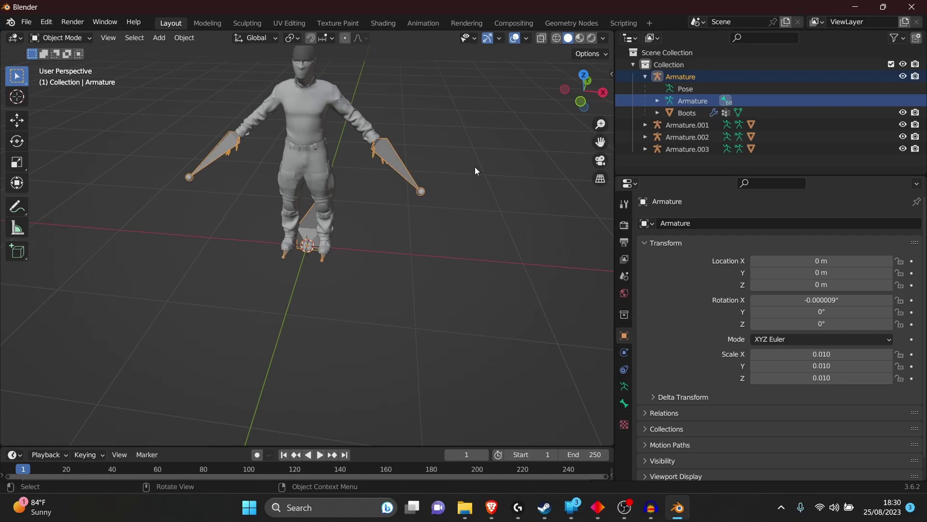
pyautogui.press('Delete')
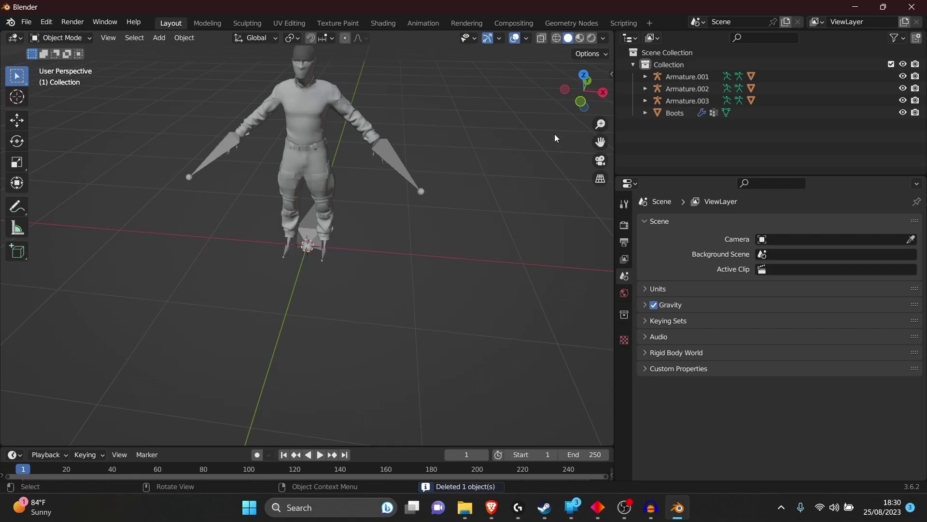
pyautogui.click(645, 76)
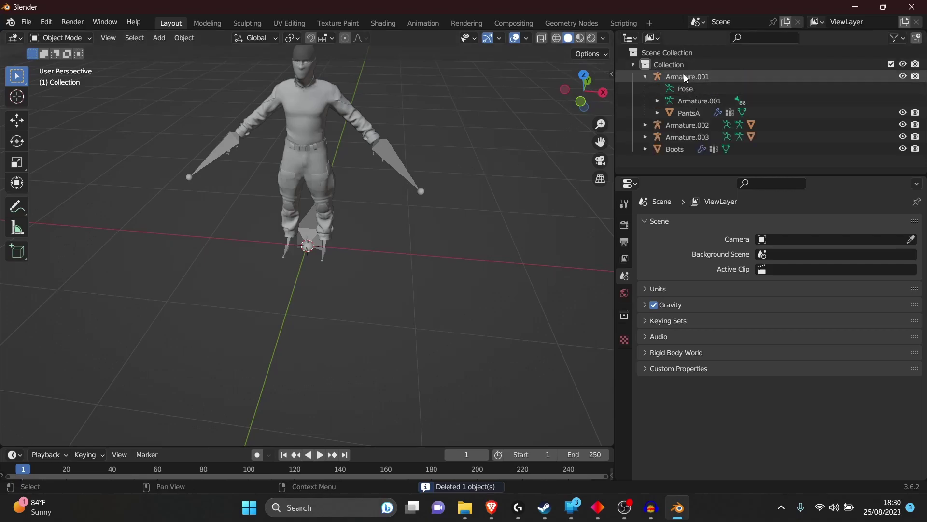
pyautogui.click(696, 97)
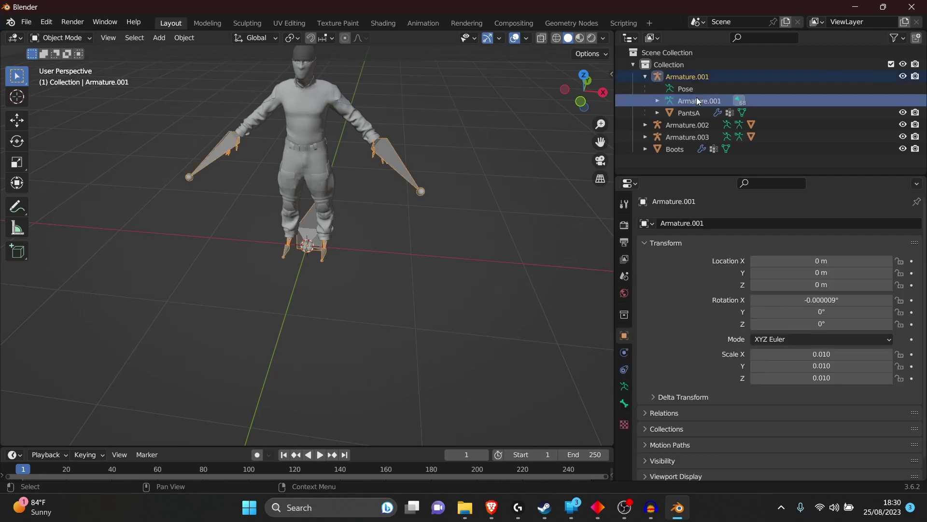
pyautogui.press('Delete')
# - Delete the armatures of the balaclava and the shirt so that only the four body-part meshes remain
pyautogui.click(675, 88)
pyautogui.click(646, 89)
pyautogui.click(708, 114)
pyautogui.press('Delete')
pyautogui.click(644, 76)
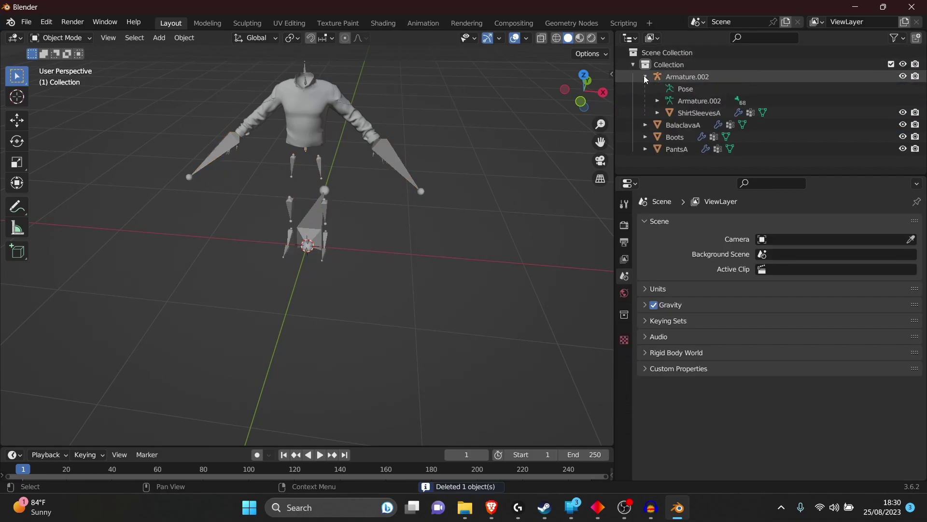
pyautogui.click(707, 101)
pyautogui.press('Delete')
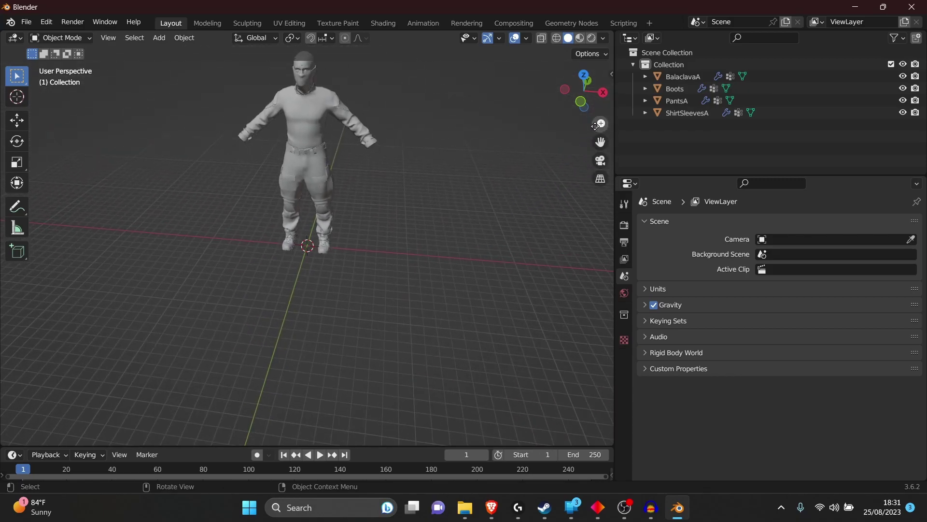
# - Join the balaclava, boots, pants and shirt meshes into one object with BalaclavaA as the active object, and deselect it
pyautogui.moveTo(583, 94)
pyautogui.mouseDown()
pyautogui.moveTo(570, 97)
pyautogui.moveTo(582, 95)
pyautogui.mouseUp()
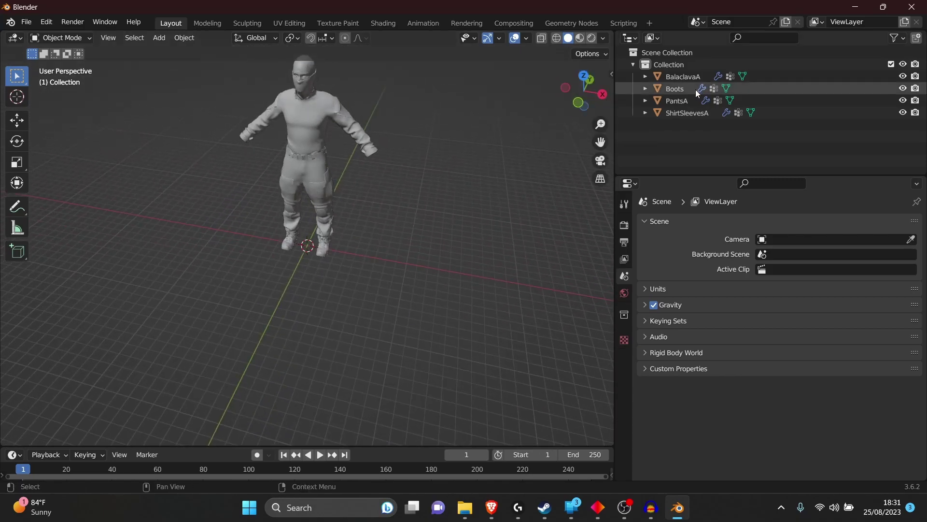
pyautogui.click(683, 76)
pyautogui.keyDown('shift'); pyautogui.click(686, 113); pyautogui.keyUp('shift')
pyautogui.hotkey('ctrl', 'j')
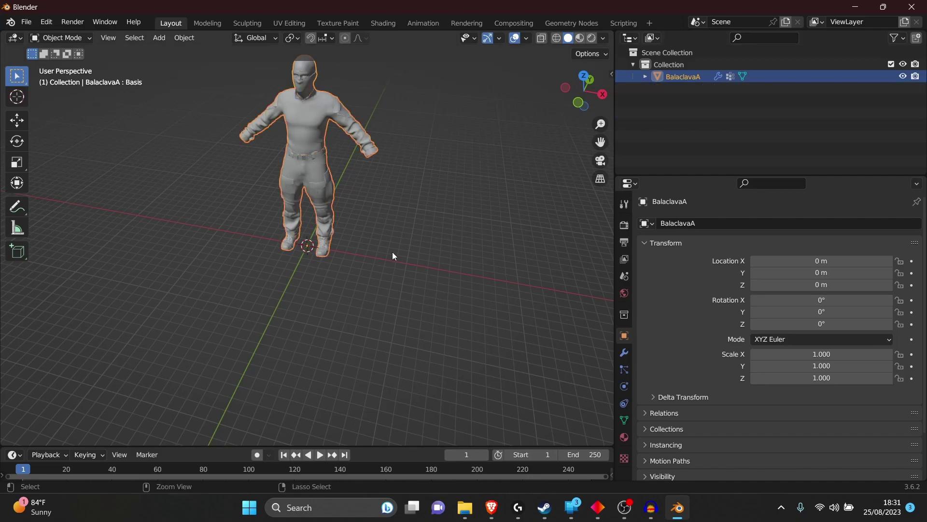
pyautogui.click(430, 188)
pyautogui.click(291, 125)
pyautogui.click(382, 170)
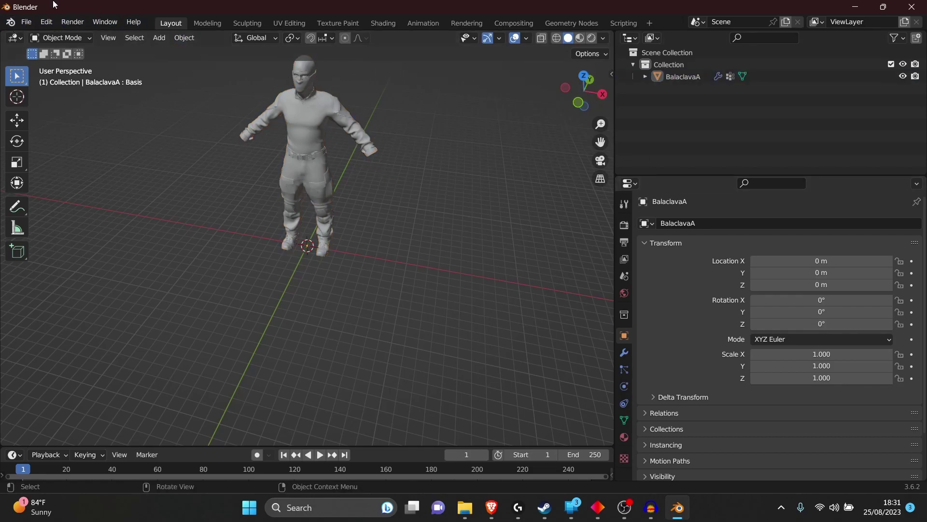
# - Import the balaclava head FBX from the UpBodyPart folder again to bring in a fresh armature
pyautogui.click(26, 25)
pyautogui.moveTo(92, 187)
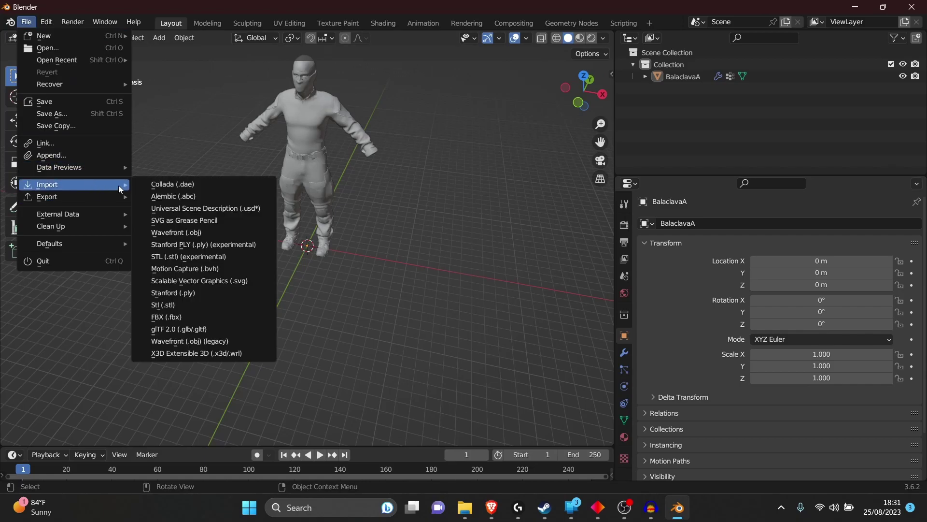
pyautogui.click(206, 317)
pyautogui.scroll(-2, 388, 291)
pyautogui.scroll(2, 382, 265)
pyautogui.doubleClick(339, 116)
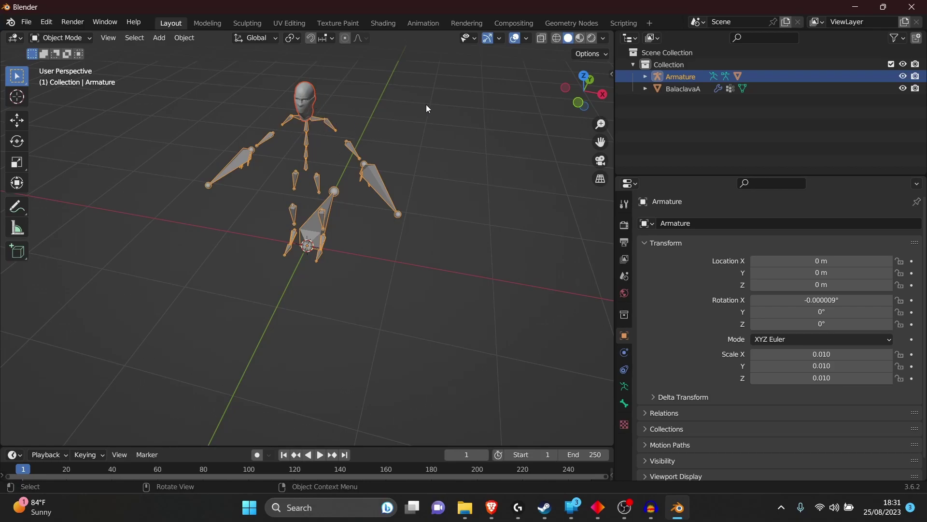
# - Delete the duplicate balaclava mesh under the new armature, then select the armature and collapse its hierarchy
pyautogui.click(645, 76)
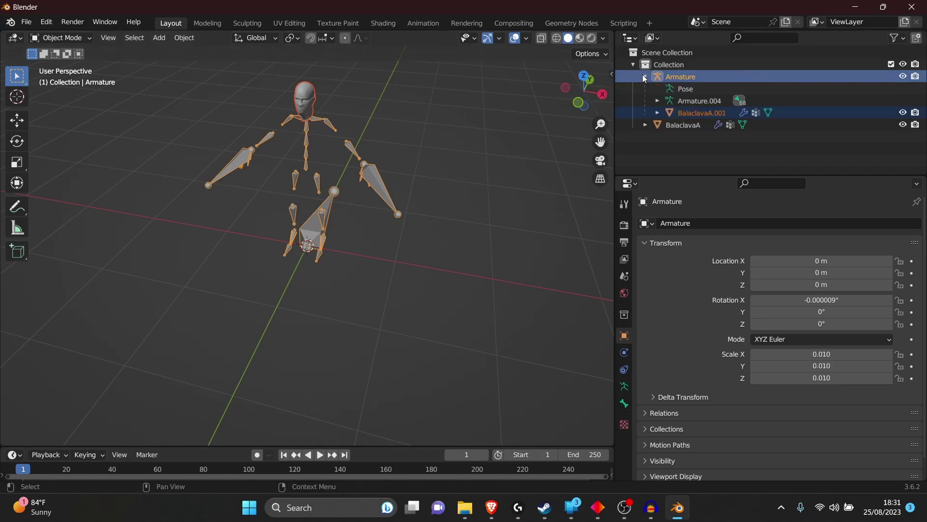
pyautogui.click(693, 113)
pyautogui.press('Delete')
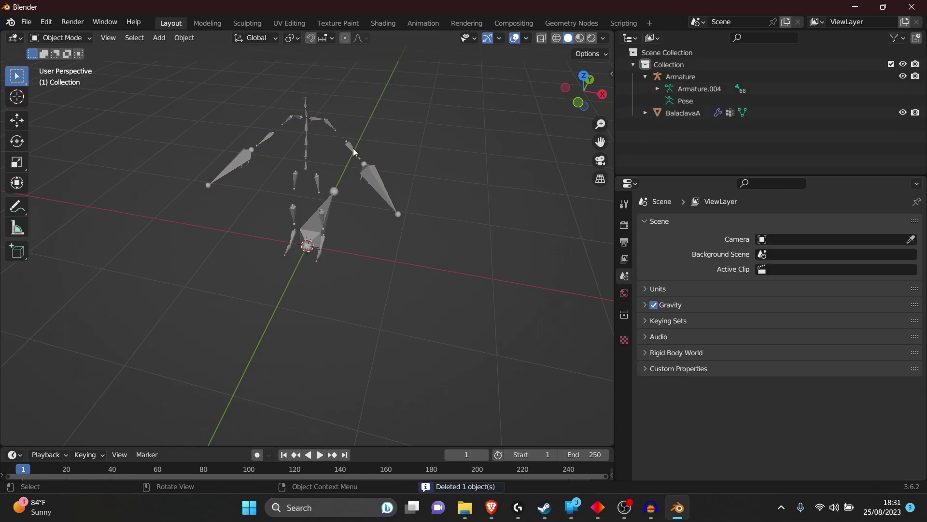
pyautogui.click(701, 76)
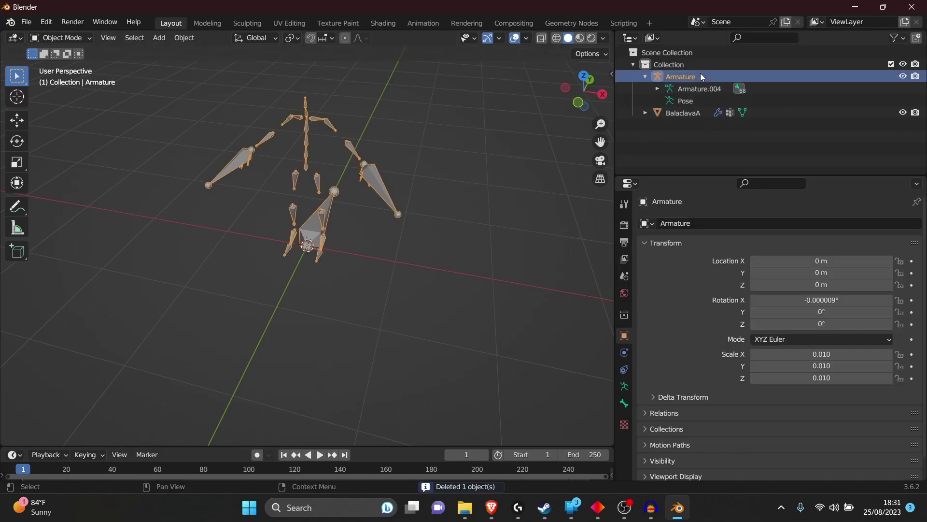
pyautogui.click(645, 76)
pyautogui.scroll(-4, 299, 259)
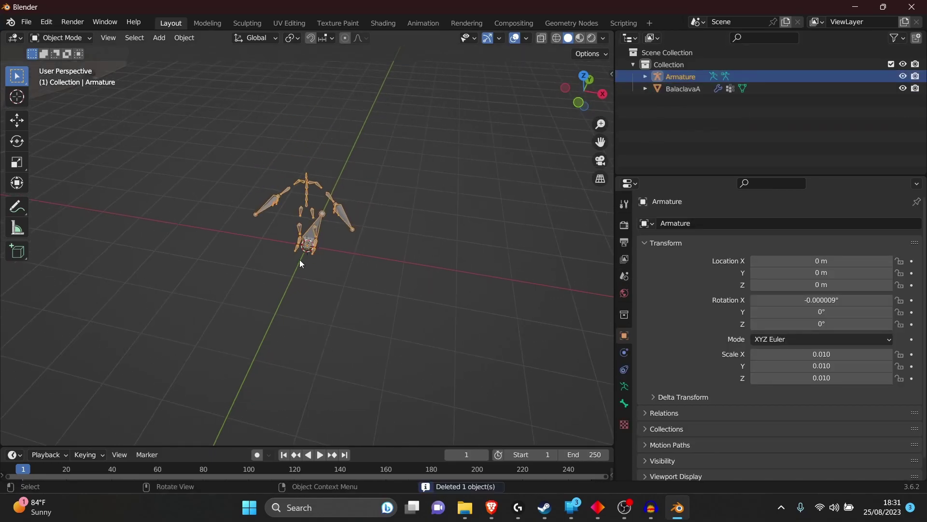
# - Set the scale of the joined BalaclavaA mesh to 0.01 on X, Y and Z
pyautogui.scroll(-5, 299, 259)
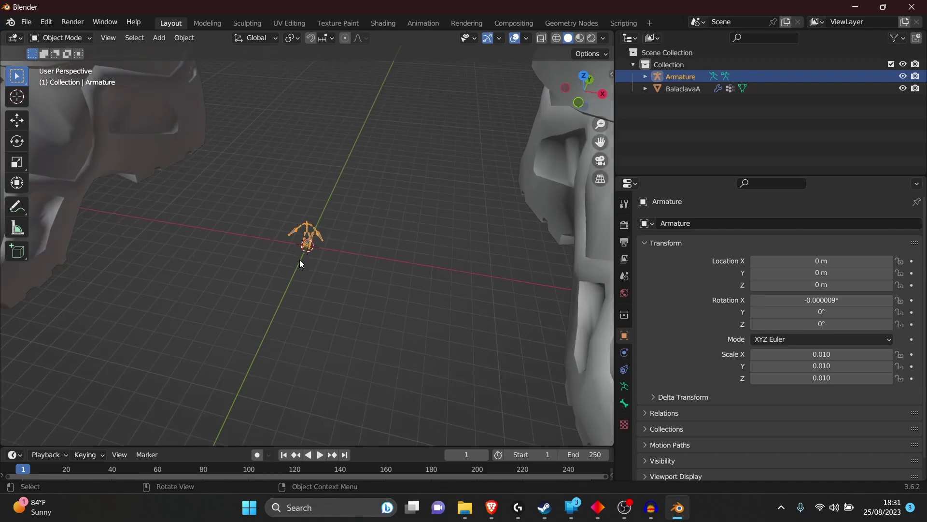
pyautogui.click(364, 284)
pyautogui.scroll(-8, 363, 285)
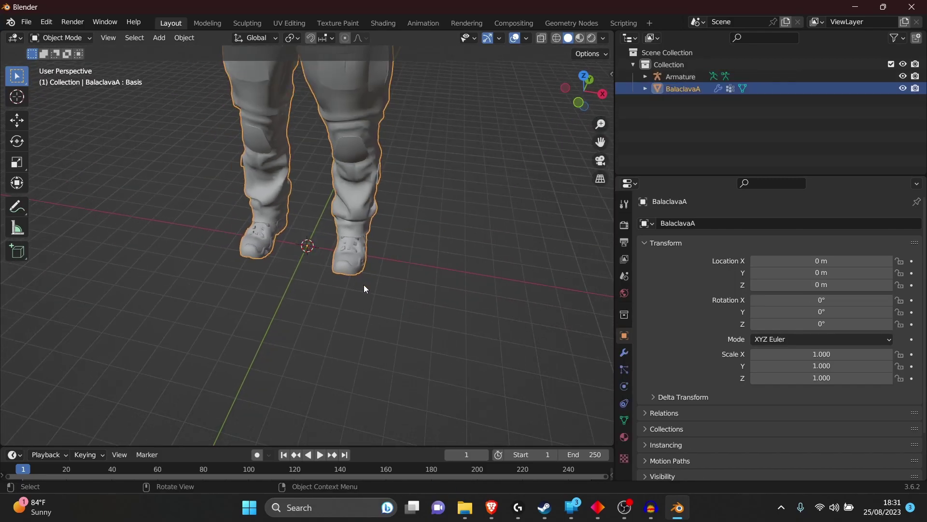
pyautogui.scroll(-4, 363, 285)
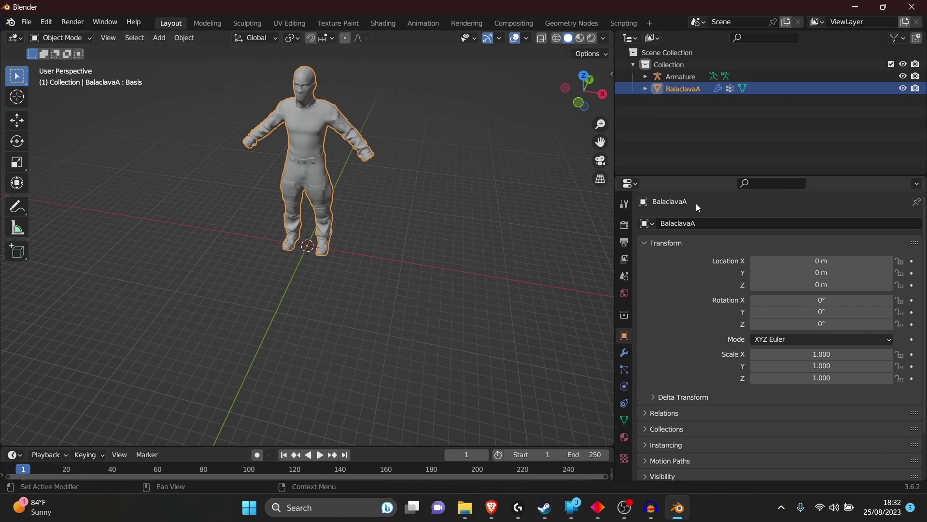
pyautogui.scroll(2, 352, 197)
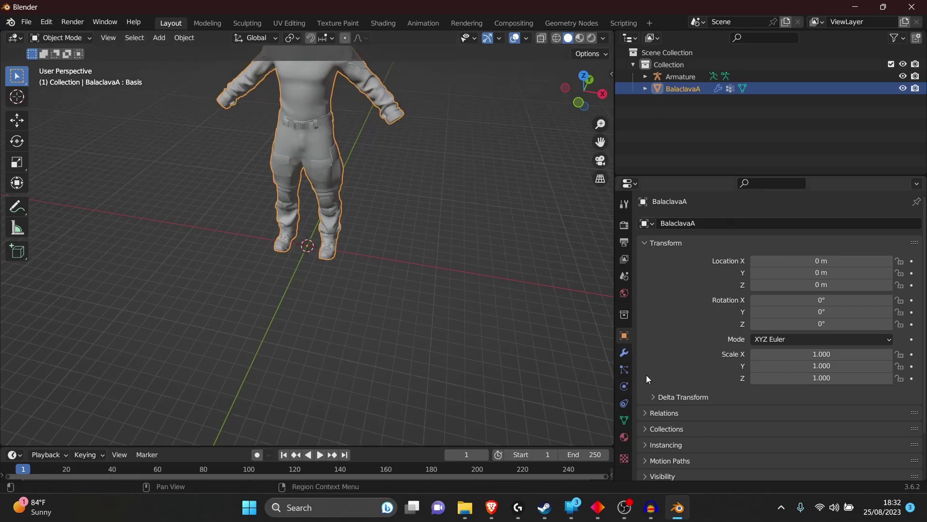
pyautogui.click(824, 354)
pyautogui.write('0.01')
pyautogui.press('Return')
pyautogui.click(826, 366)
pyautogui.write('0.')
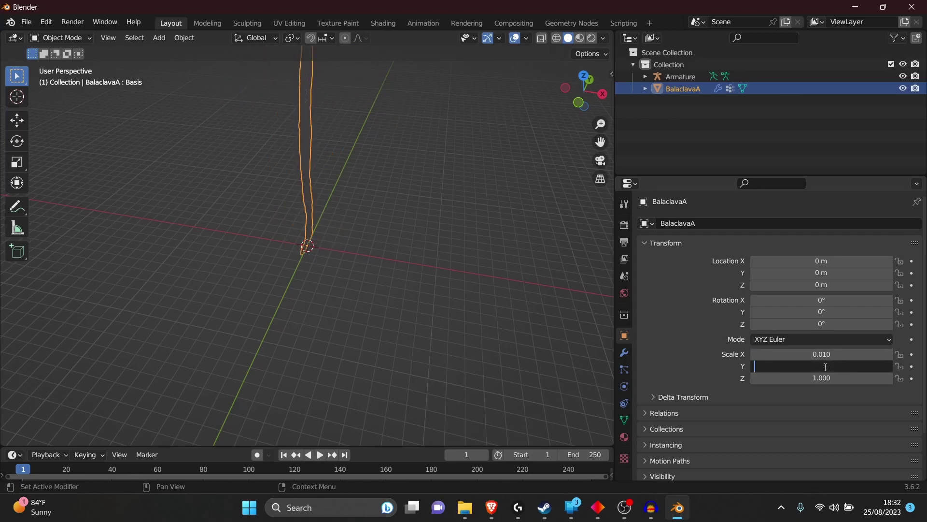
pyautogui.write('01')
pyautogui.press('Return')
pyautogui.click(826, 379)
pyautogui.write('0.01')
pyautogui.press('Return')
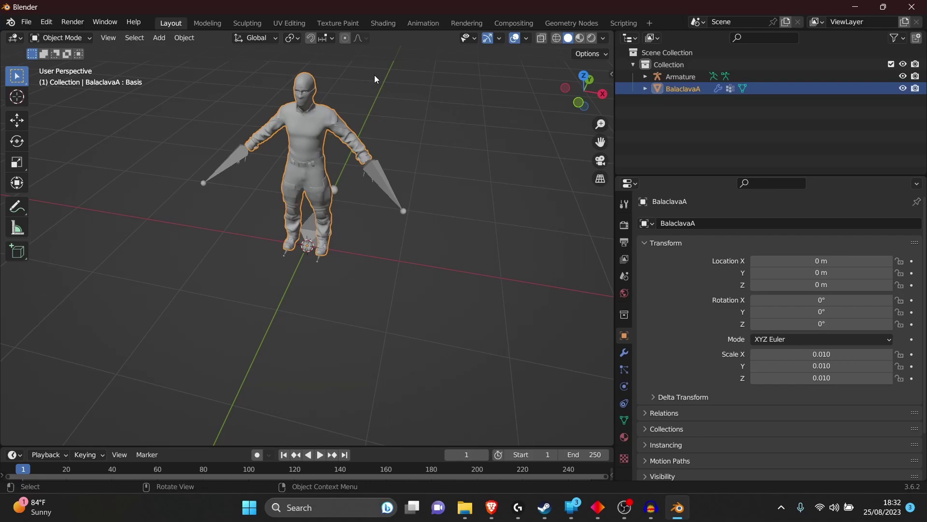
# - Examine how the joined mesh lines up with the armature, and inspect the armature's hierarchy
pyautogui.scroll(3, 277, 126)
pyautogui.scroll(2, 276, 125)
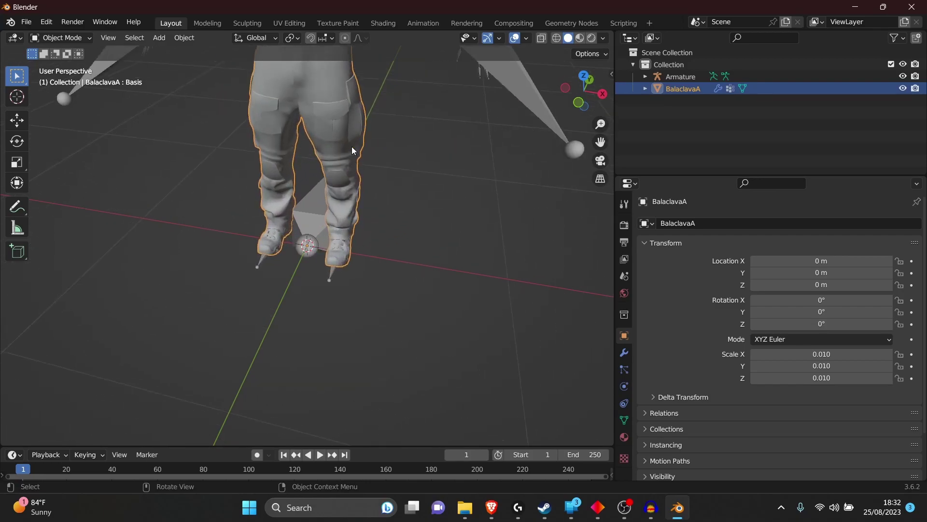
pyautogui.moveTo(575, 92); pyautogui.dragTo(578, 93)
pyautogui.scroll(-5, 291, 226)
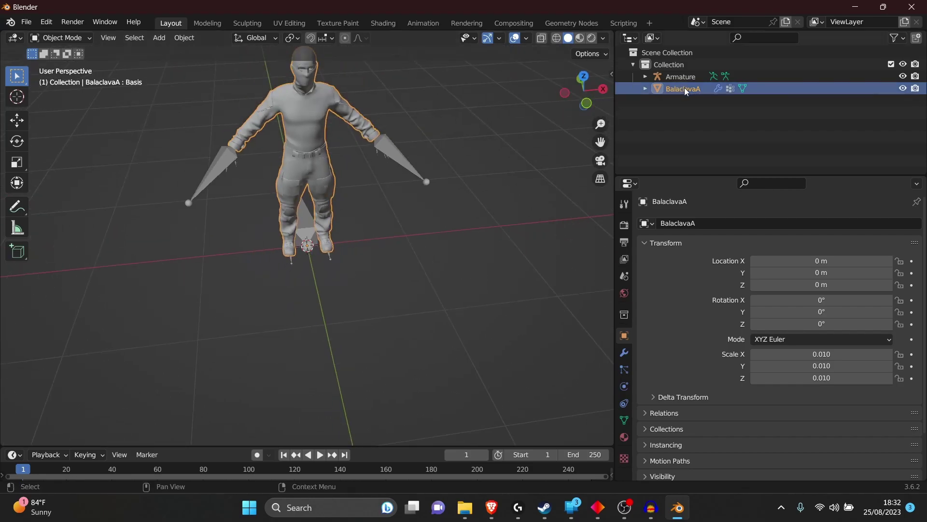
pyautogui.click(674, 77)
pyautogui.click(647, 76)
pyautogui.click(645, 77)
pyautogui.click(646, 76)
pyautogui.click(647, 77)
pyautogui.click(647, 76)
pyautogui.click(645, 77)
# - Parent the BalaclavaA mesh to the armature with Armature Deform, and deselect both
pyautogui.click(672, 88)
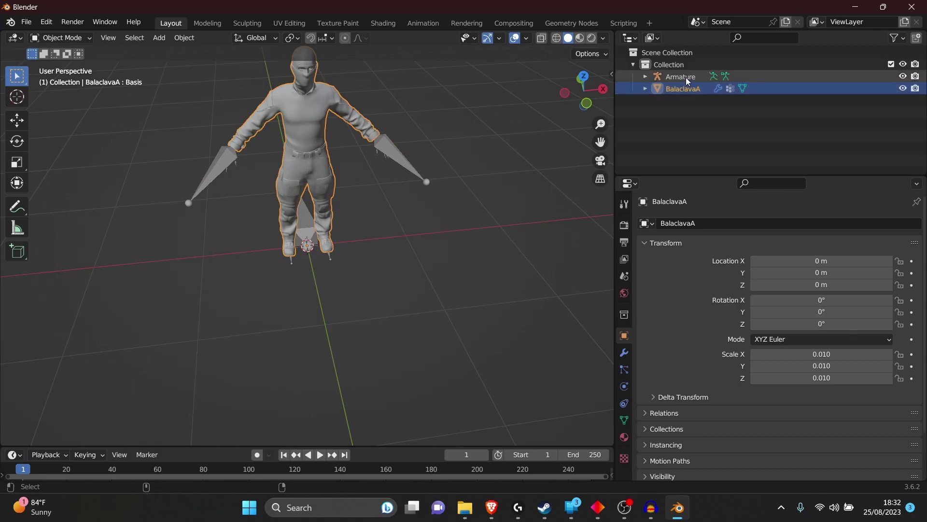
pyautogui.keyDown('ctrl'); pyautogui.click(686, 77); pyautogui.keyUp('ctrl')
pyautogui.hotkey('ctrl', 'p')
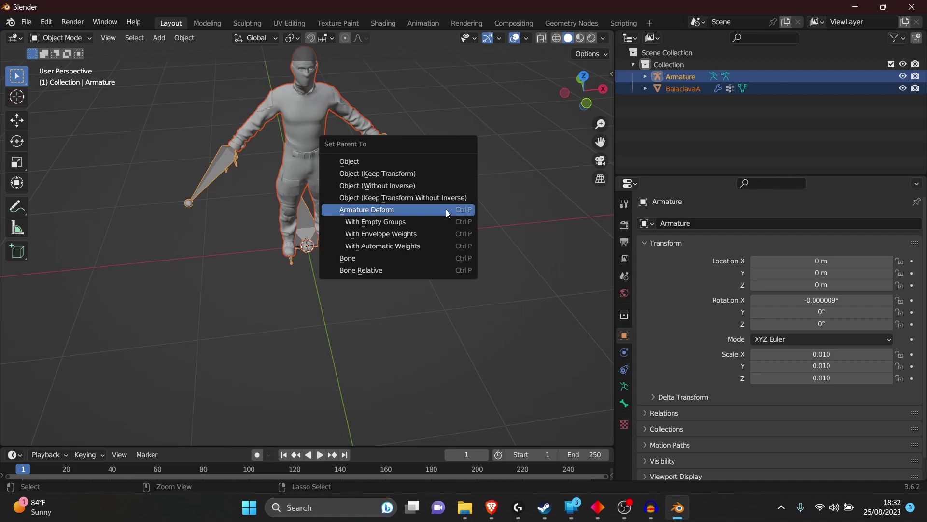
pyautogui.click(448, 213)
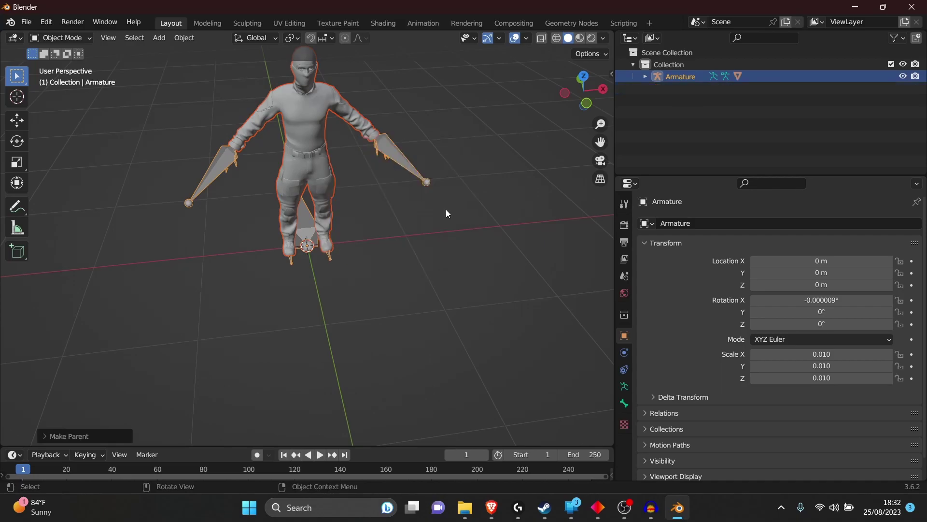
pyautogui.click(445, 209)
# - Switch the armature to Pose Mode and turn on X-ray so its bones show through the mesh
pyautogui.click(319, 152)
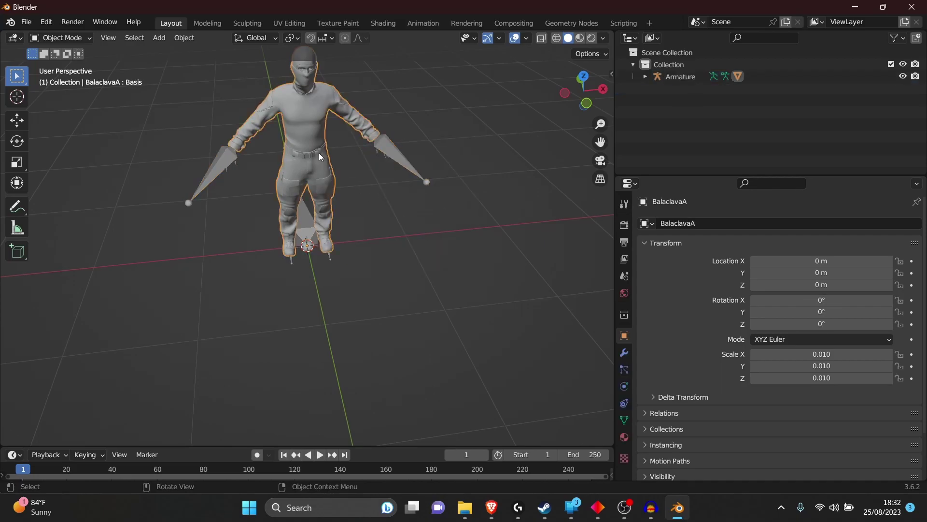
pyautogui.click(372, 147)
pyautogui.click(77, 38)
pyautogui.click(70, 86)
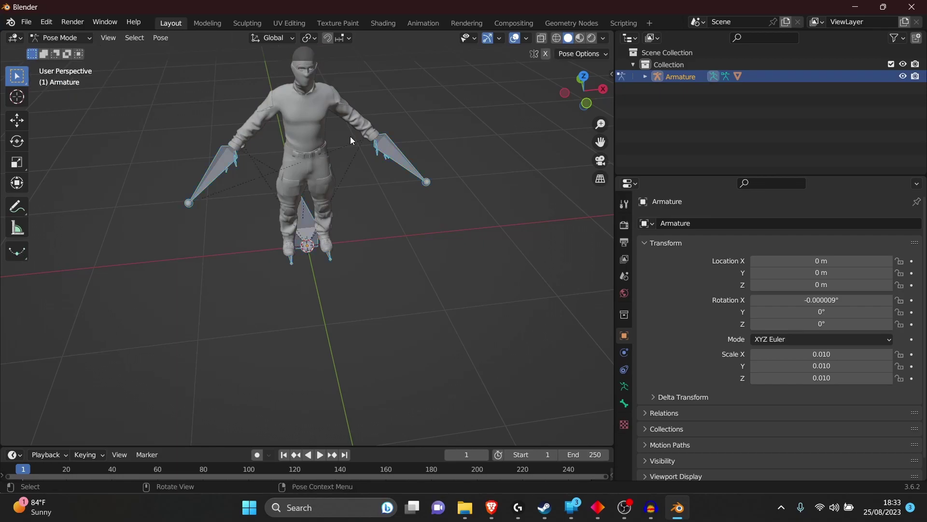
pyautogui.scroll(9, 350, 137)
pyautogui.scroll(-5, 369, 319)
pyautogui.scroll(-4, 369, 319)
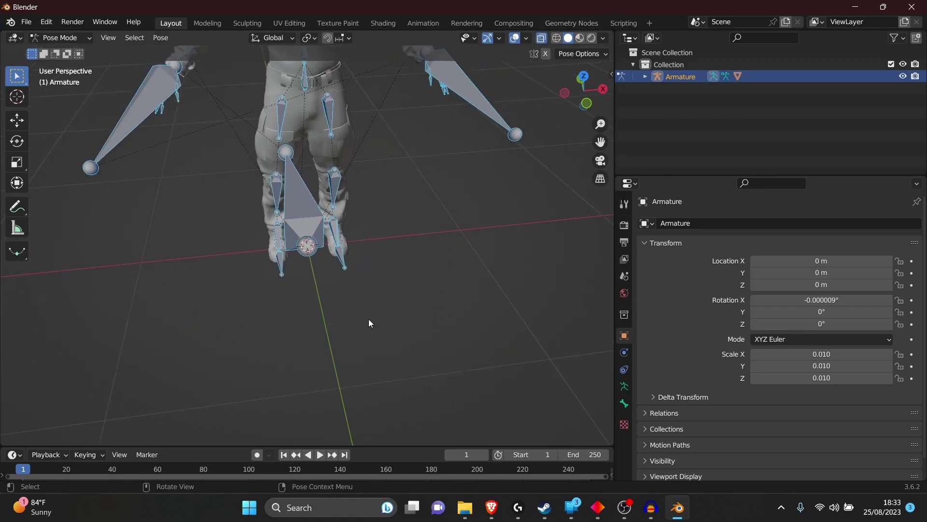
# - Test the rig by rotating the spine_02 bone, and undo the rotation
pyautogui.click(308, 88)
pyautogui.press('r')
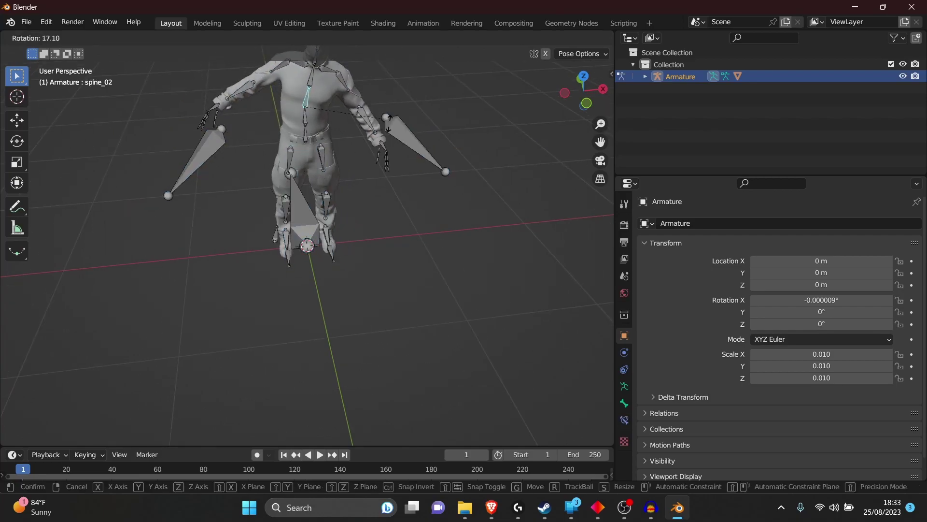
pyautogui.click(406, 203)
pyautogui.moveTo(572, 97); pyautogui.dragTo(424, 131)
pyautogui.press('r')
pyautogui.press('Escape')
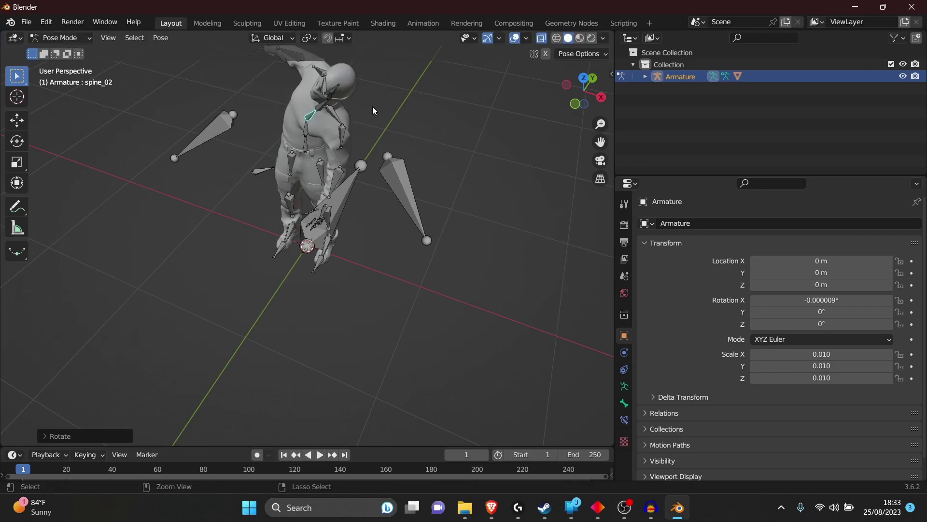
pyautogui.hotkey('ctrl', 'z')
# - Test-rotate the neck_01 and lowerarm_l bones to check the head and forearm deformation, reverting each rotation
pyautogui.click(319, 72)
pyautogui.press('Escape')
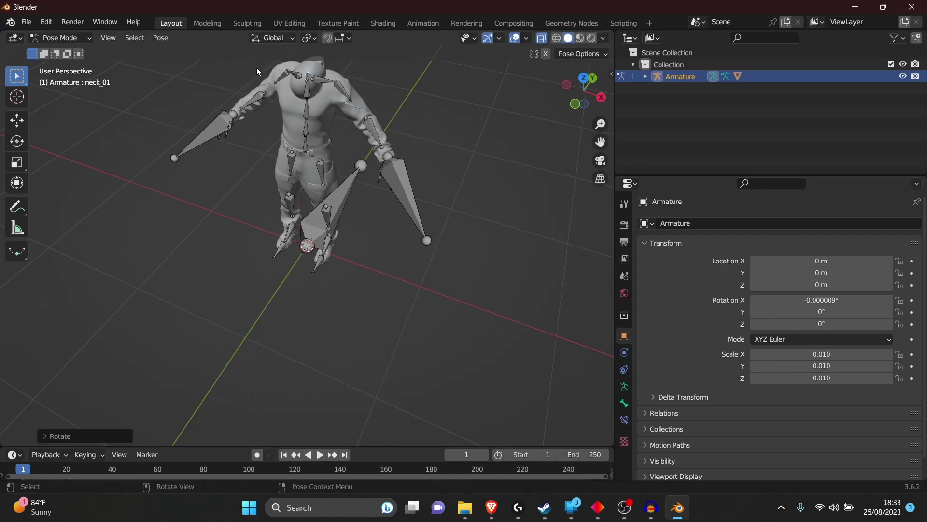
pyautogui.click(381, 140)
pyautogui.press('r')
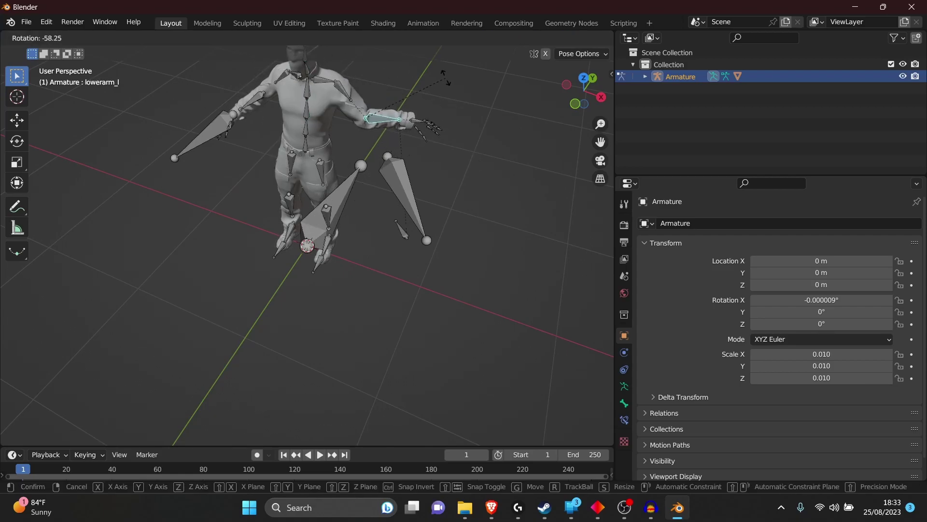
pyautogui.click(441, 100)
# - Try rotating the thigh_l bone to test the leg, and cancel the rotation
pyautogui.click(321, 173)
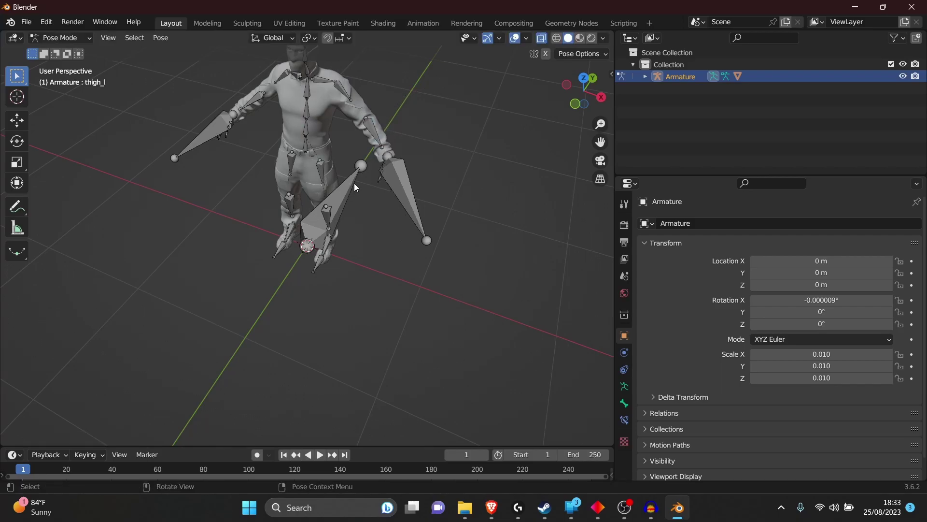
pyautogui.click(319, 171)
pyautogui.click(319, 171)
pyautogui.press('r')
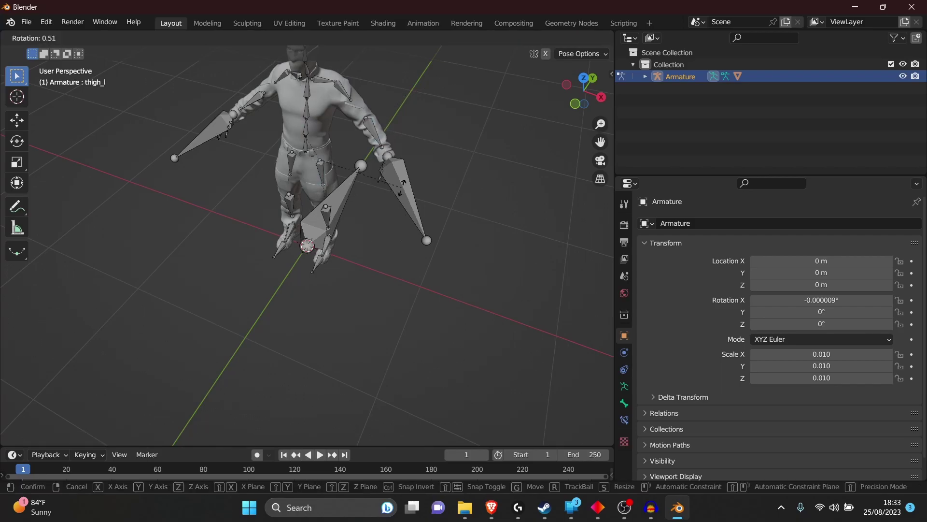
pyautogui.press('Escape')
# - Test-rotate the thigh_twist_01_l bone to check how the upper leg deforms
pyautogui.scroll(-2, 338, 219)
pyautogui.scroll(5, 325, 196)
pyautogui.scroll(-5, 484, 175)
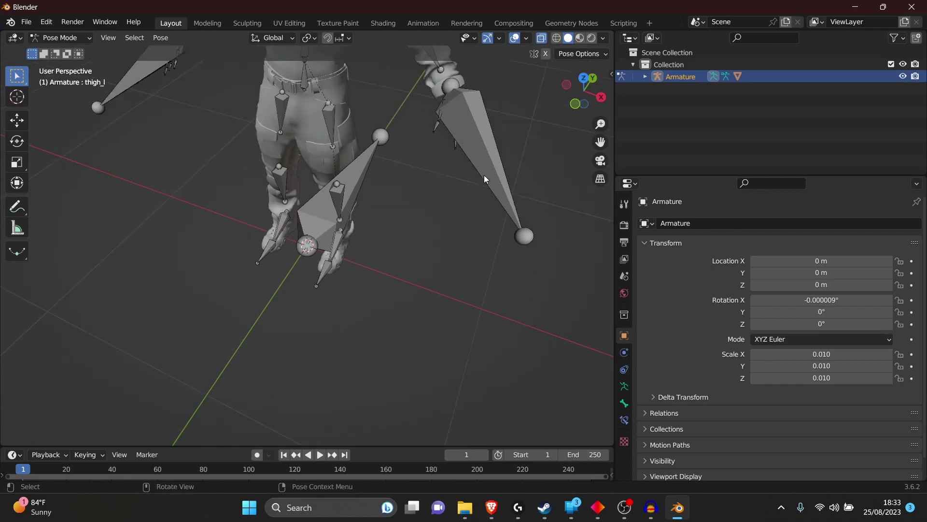
pyautogui.moveTo(567, 102); pyautogui.dragTo(587, 89)
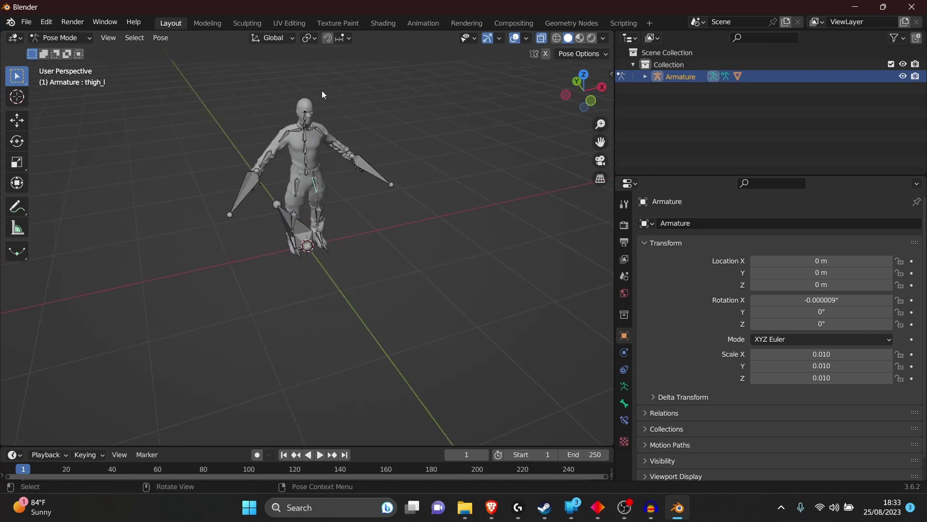
pyautogui.scroll(5, 349, 109)
pyautogui.scroll(-7, 361, 370)
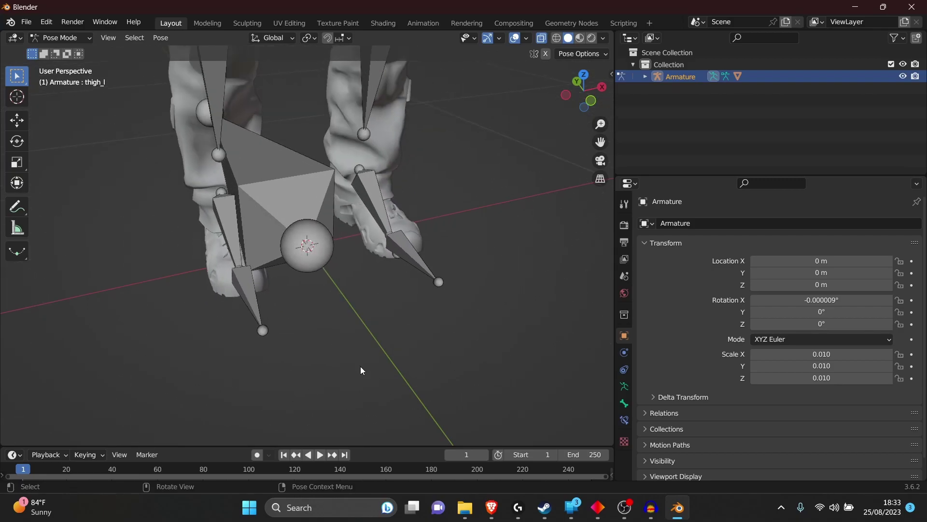
pyautogui.scroll(-2, 361, 365)
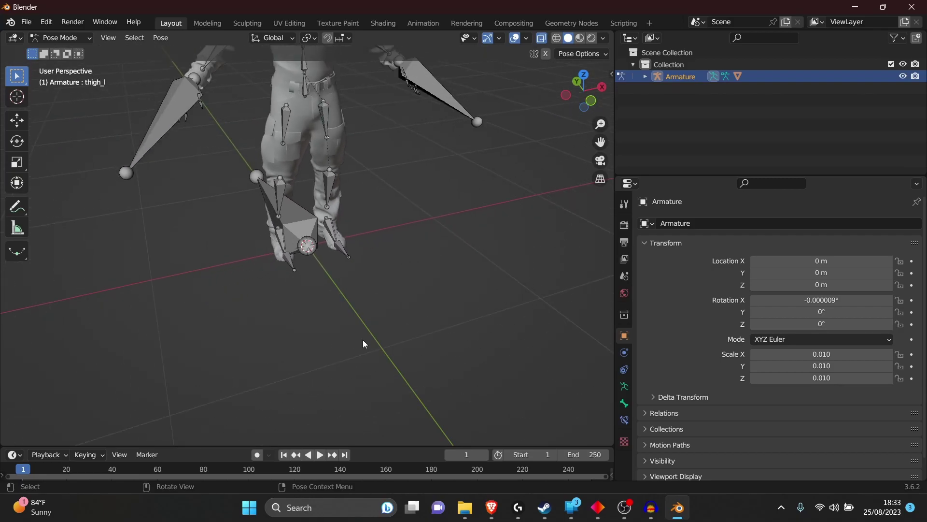
pyautogui.click(333, 114)
pyautogui.press('r')
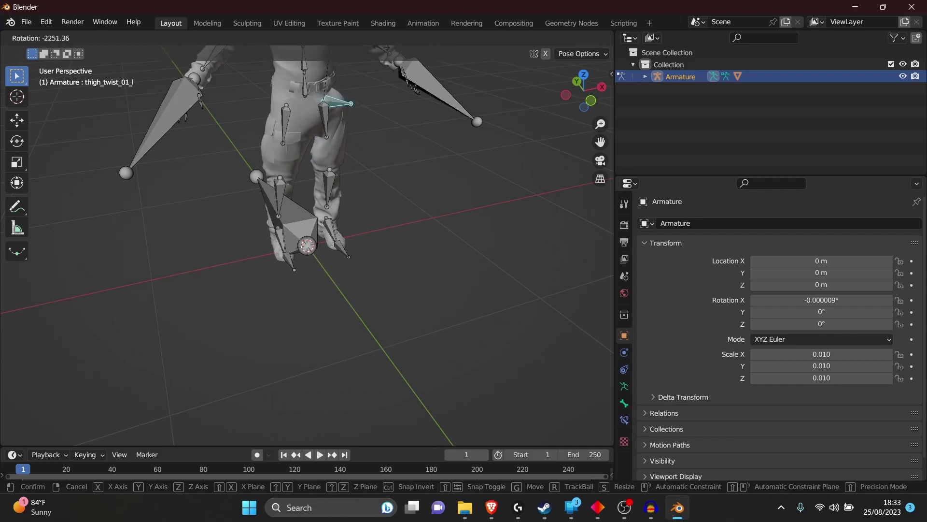
pyautogui.click(378, 74)
# - Swing the thigh_l bone outward to test the whole leg, and undo the rotations of both thigh bones
pyautogui.moveTo(561, 102); pyautogui.dragTo(383, 160)
pyautogui.click(334, 146)
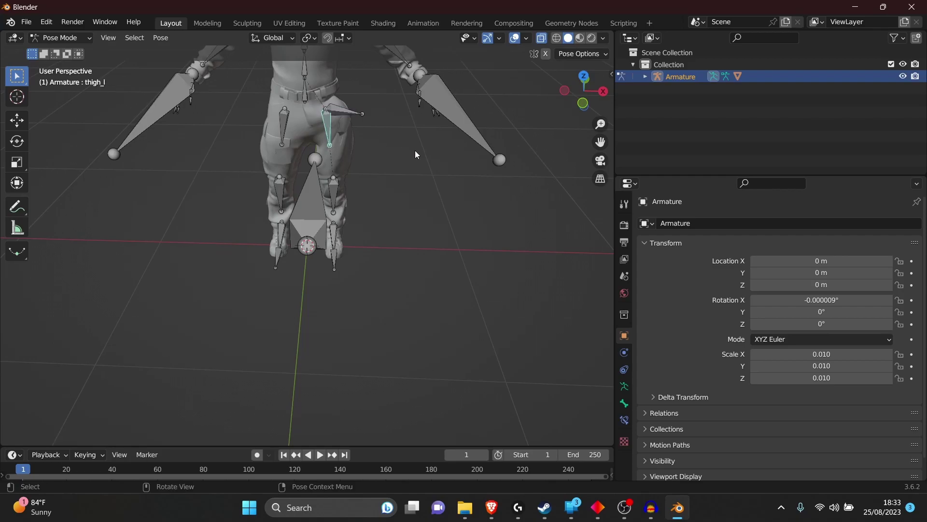
pyautogui.press('r')
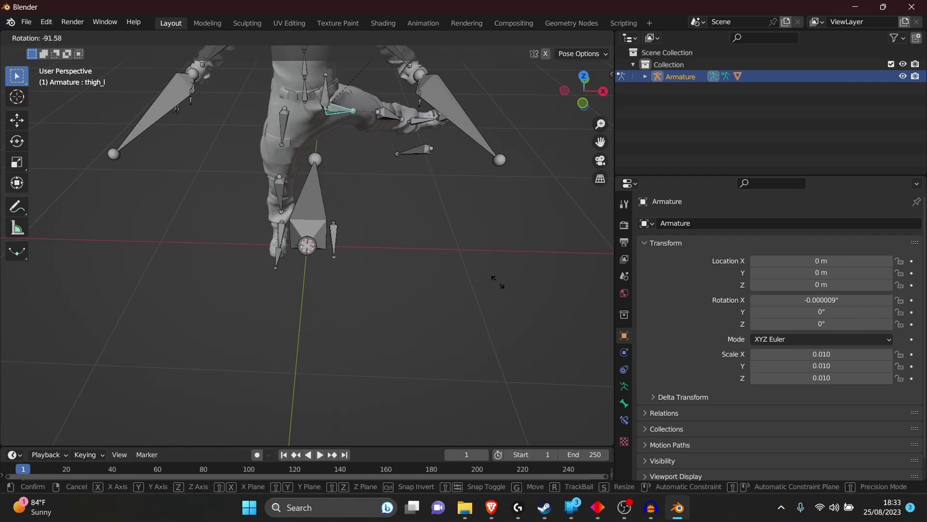
pyautogui.click(448, 193)
pyautogui.hotkey('ctrl', 'z')
pyautogui.hotkey('ctrl', 'z')
pyautogui.hotkey('ctrl', 'z')
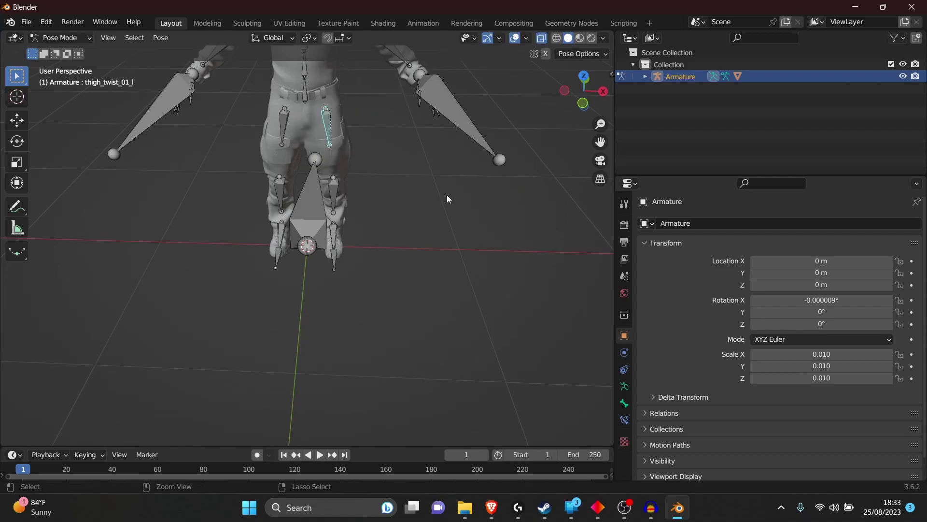
pyautogui.scroll(-3, 404, 228)
pyautogui.scroll(2, 405, 228)
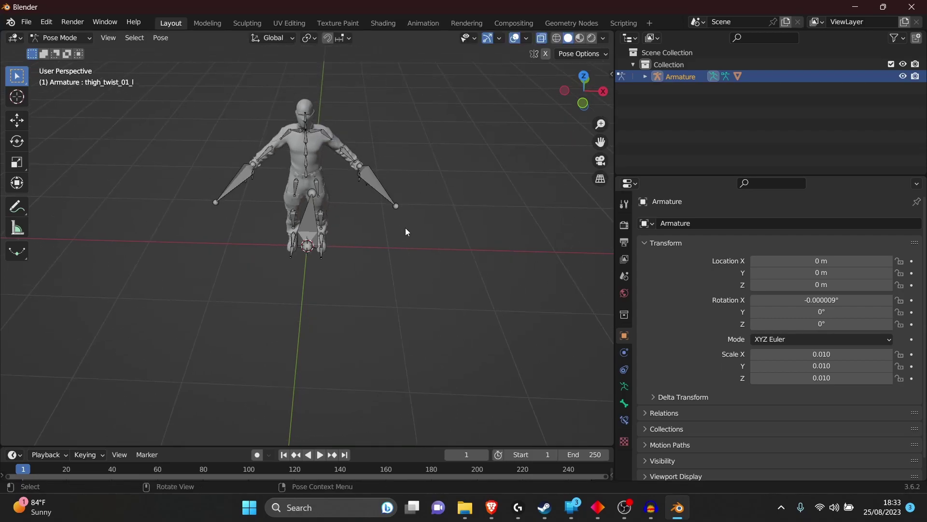